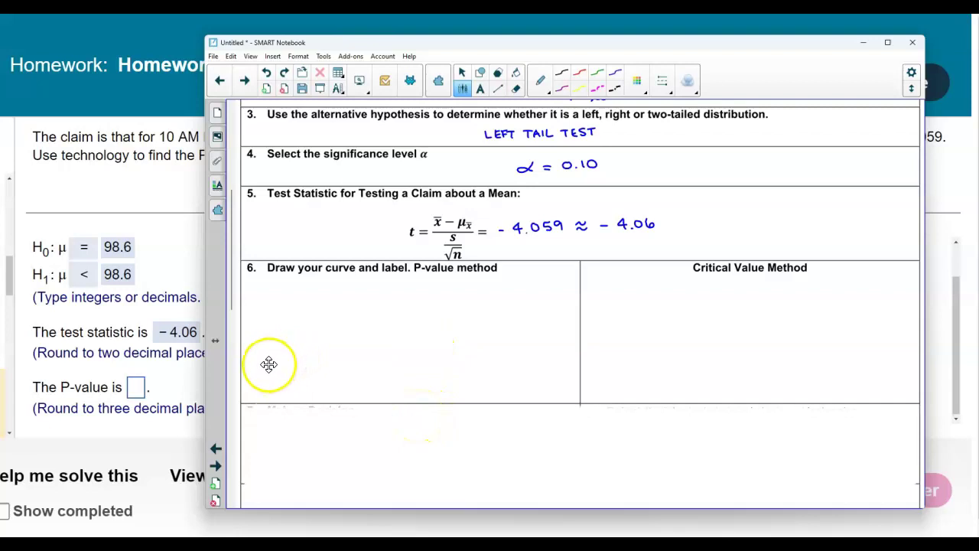
# - Sketch the t-curve, shade its left tail at t = −4.06 and label it P(t≤−4.06)
pyautogui.moveTo(346, 361)
pyautogui.mouseDown()
pyautogui.moveTo(422, 365)
pyautogui.moveTo(449, 352)
pyautogui.mouseUp()
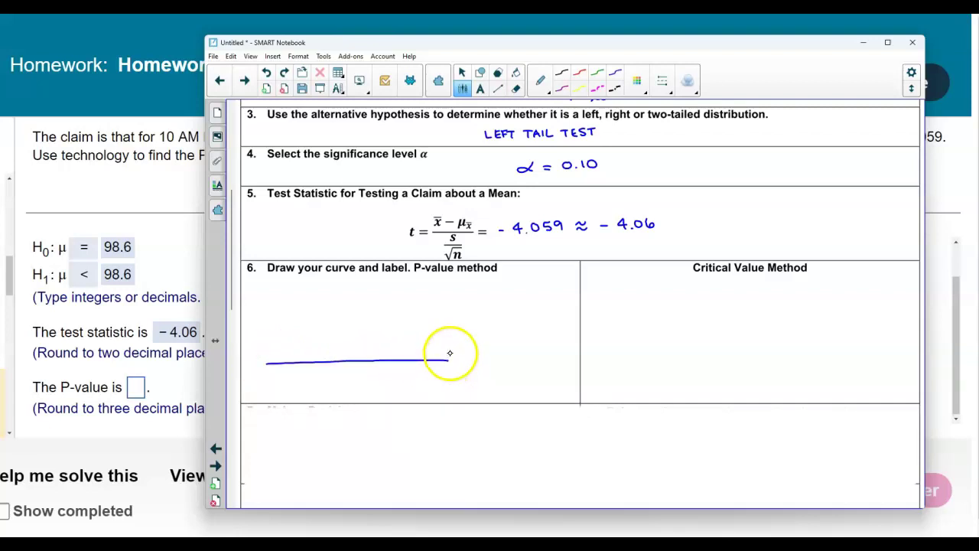
pyautogui.moveTo(319, 312)
pyautogui.mouseDown()
pyautogui.moveTo(356, 276)
pyautogui.moveTo(381, 286)
pyautogui.moveTo(448, 354)
pyautogui.mouseUp()
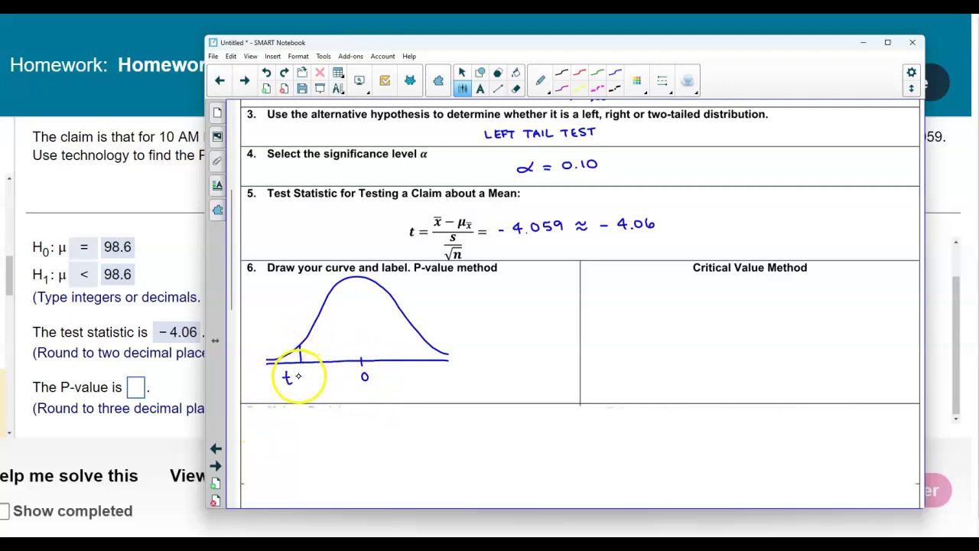
pyautogui.moveTo(295, 380); pyautogui.dragTo(347, 376)
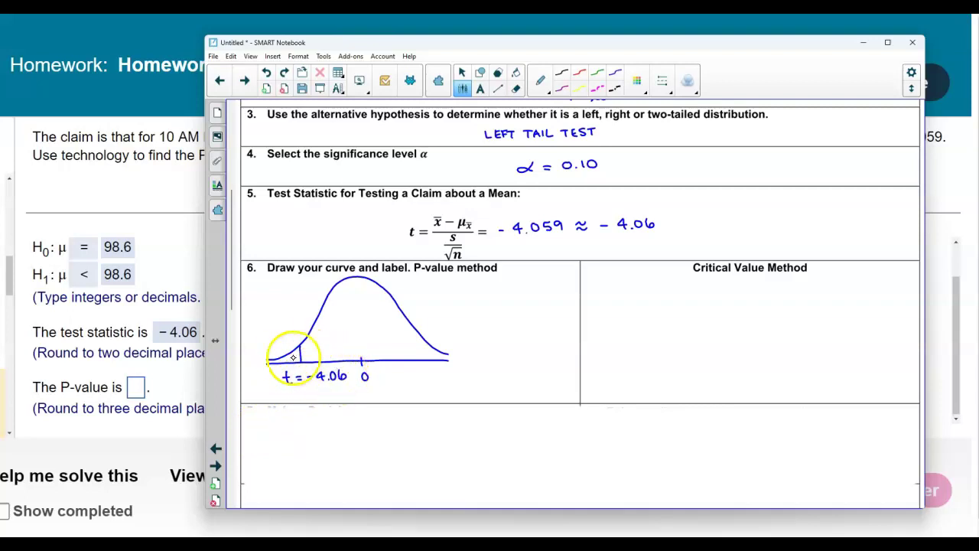
pyautogui.moveTo(280, 360)
pyautogui.mouseDown()
pyautogui.moveTo(295, 345)
pyautogui.moveTo(284, 361)
pyautogui.moveTo(313, 349)
pyautogui.moveTo(290, 350)
pyautogui.moveTo(358, 305)
pyautogui.moveTo(513, 294)
pyautogui.mouseUp()
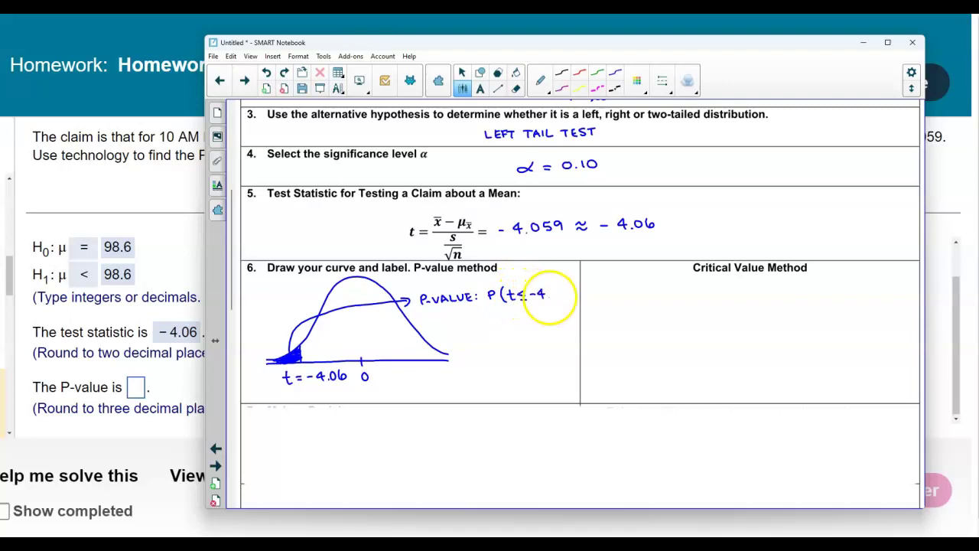
pyautogui.moveTo(562, 294); pyautogui.dragTo(570, 299)
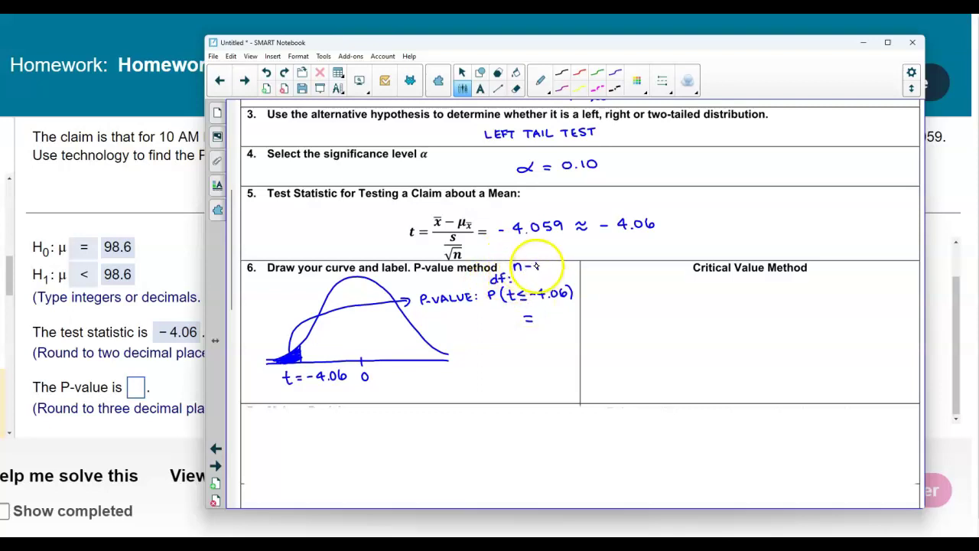
# - Write the degrees of freedom as df: 39−1 = 38 beside the curve
pyautogui.scroll(5, 470, 207)
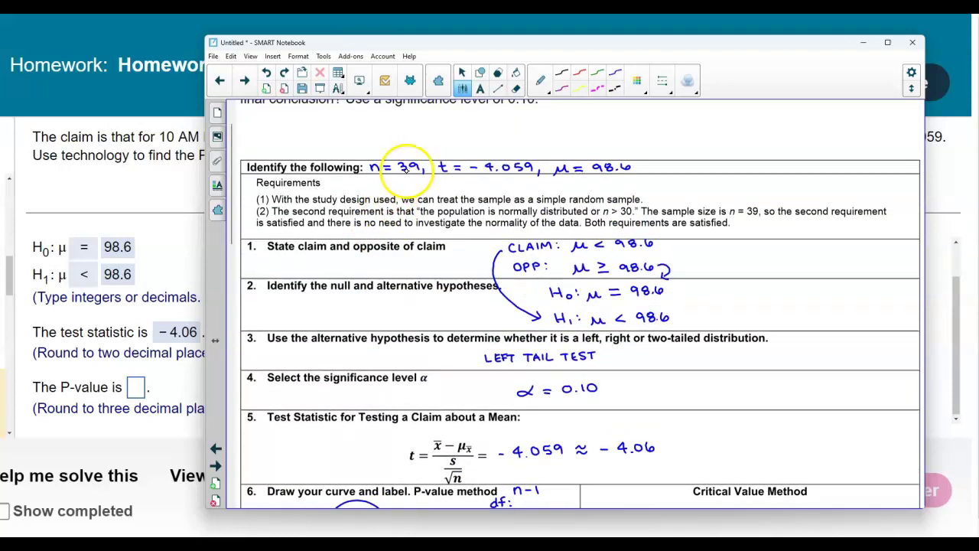
pyautogui.scroll(-4, 444, 229)
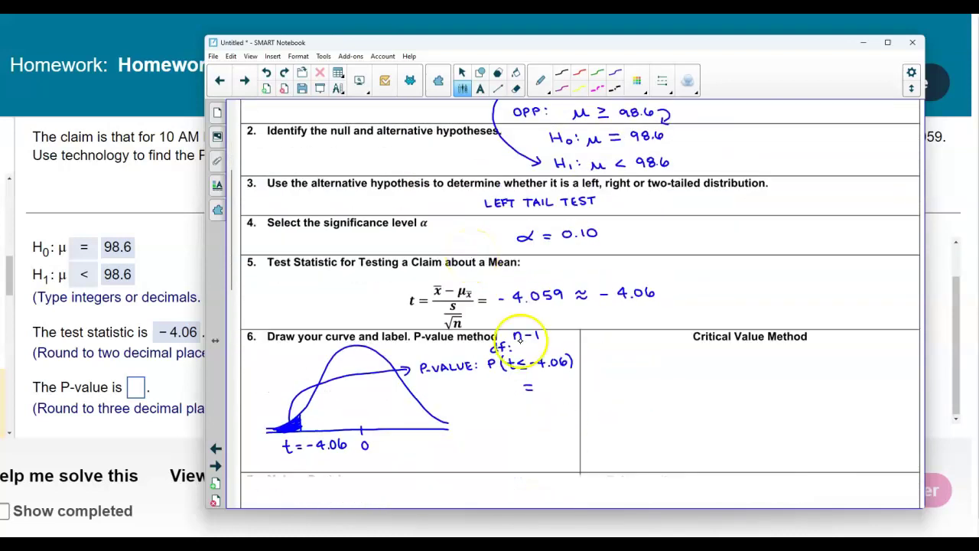
pyautogui.moveTo(533, 343); pyautogui.dragTo(556, 344)
pyautogui.moveTo(548, 348); pyautogui.dragTo(572, 343)
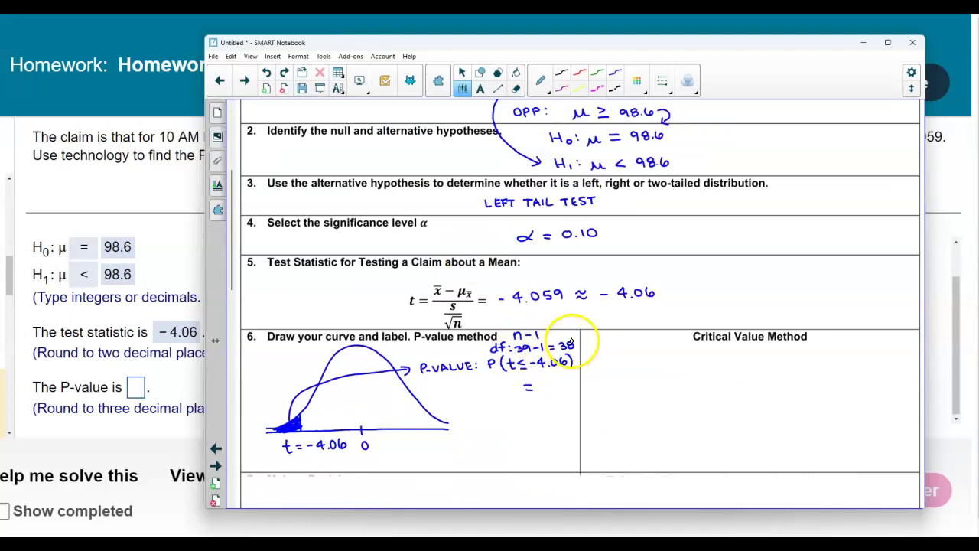
pyautogui.moveTo(645, 59); pyautogui.dragTo(813, 70)
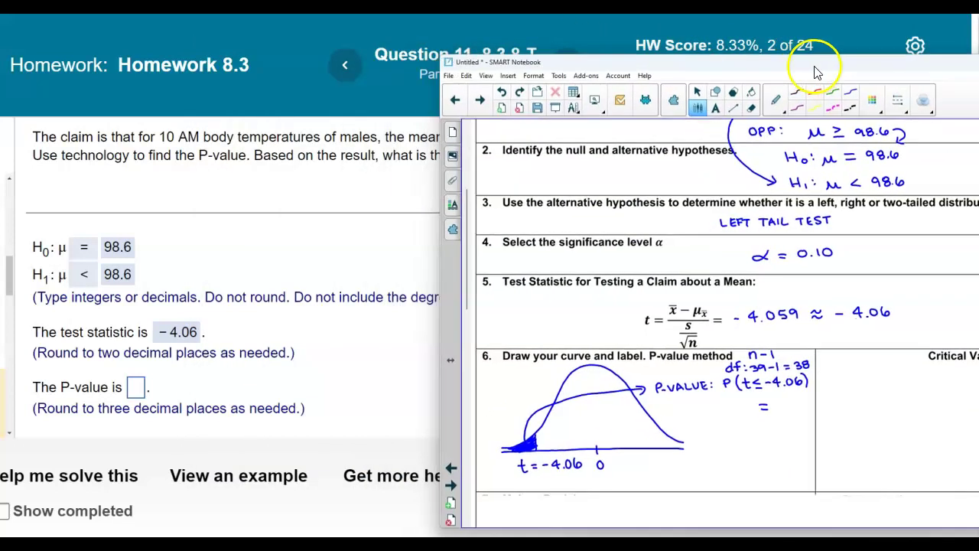
# - Launch StatCrunch from the question's help options and place it beside the homework
pyautogui.click(421, 497)
pyautogui.click(421, 497)
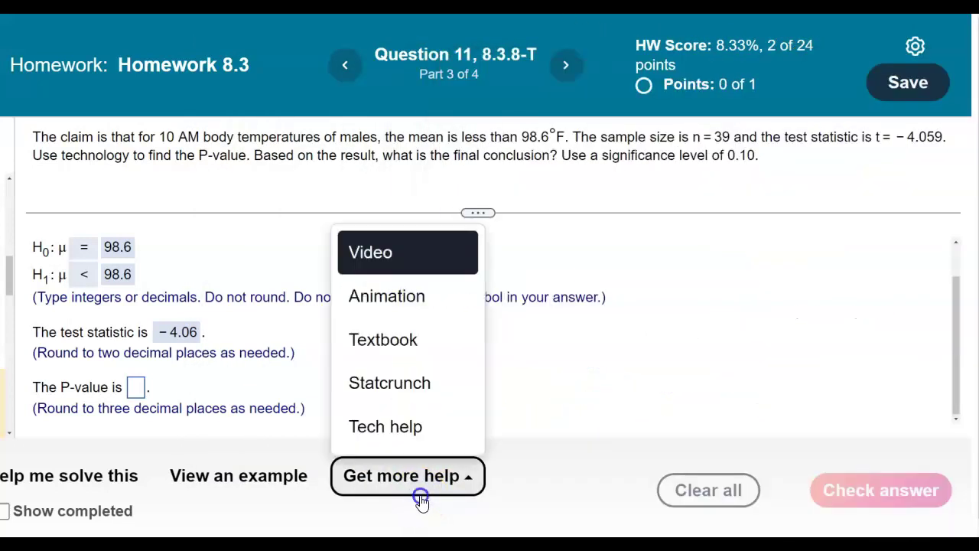
pyautogui.click(419, 395)
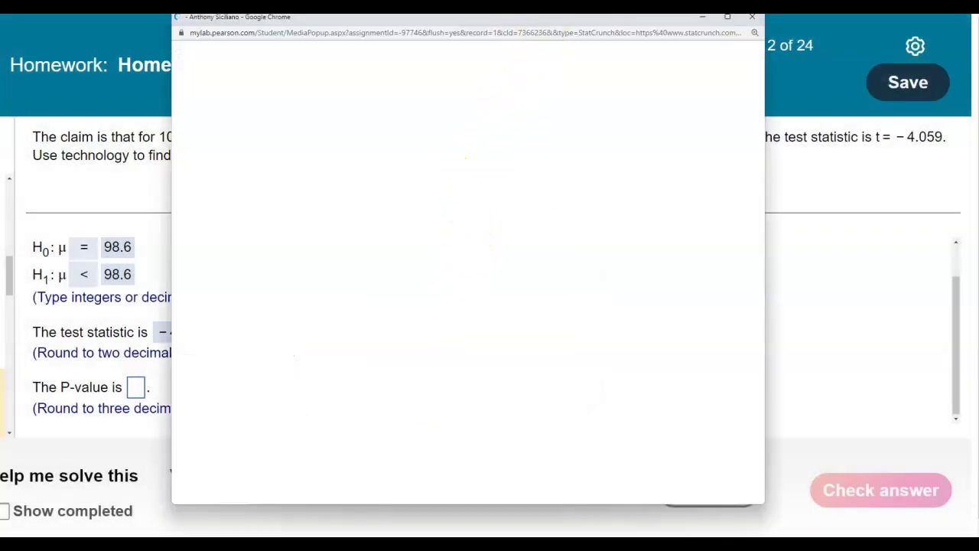
pyautogui.moveTo(531, 18); pyautogui.dragTo(342, 33)
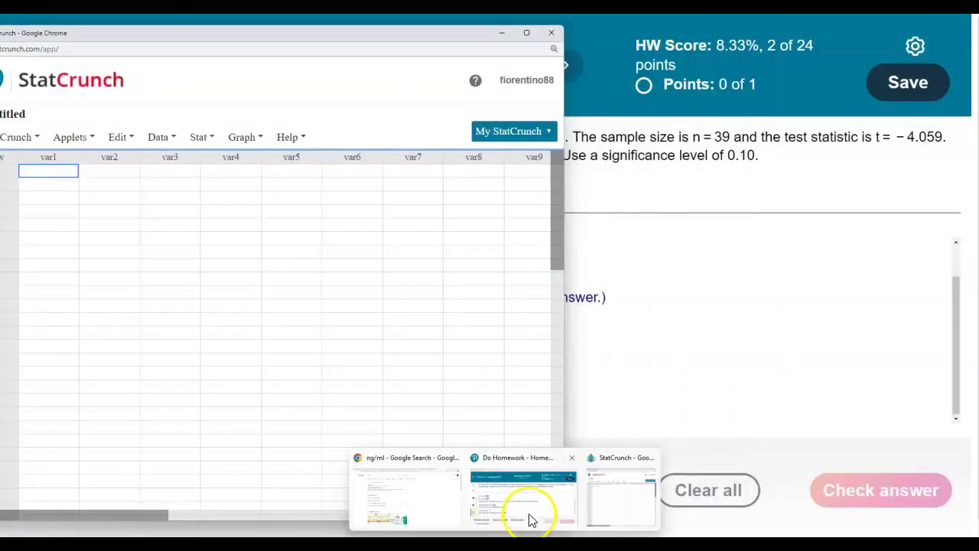
pyautogui.click(530, 517)
pyautogui.hotkey('alt', 'Tab')
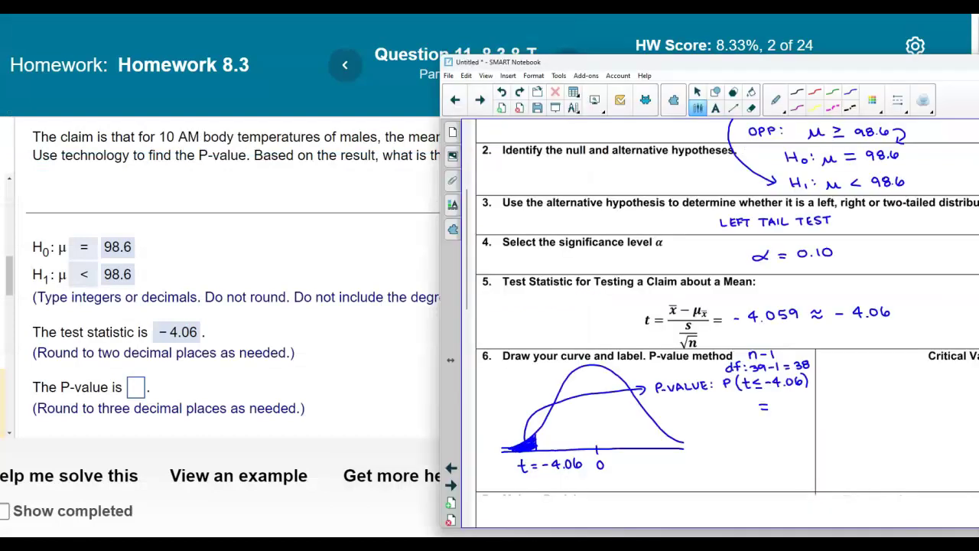
pyautogui.moveTo(505, 545)
pyautogui.click(585, 520)
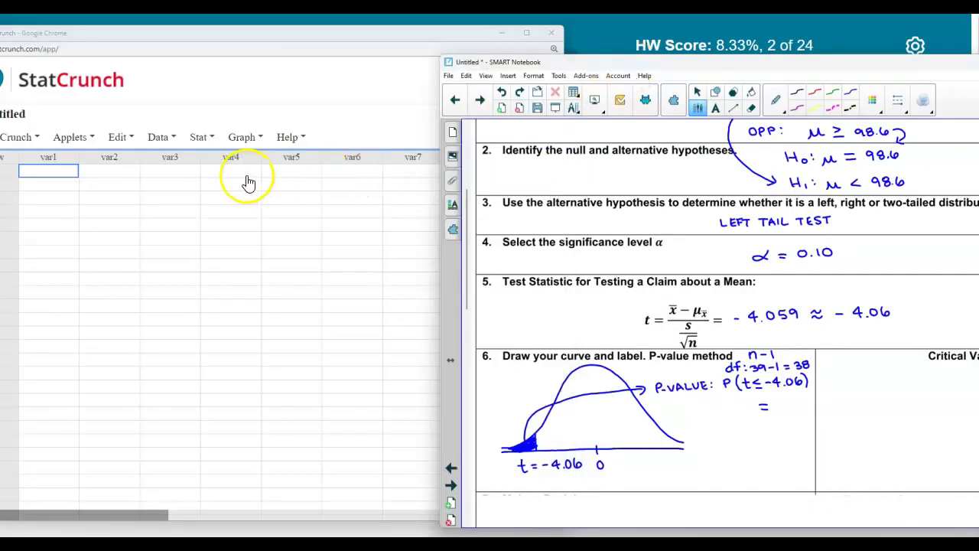
# - Open StatCrunch's t-distribution calculator and shift it to the left
pyautogui.click(202, 139)
pyautogui.moveTo(228, 159)
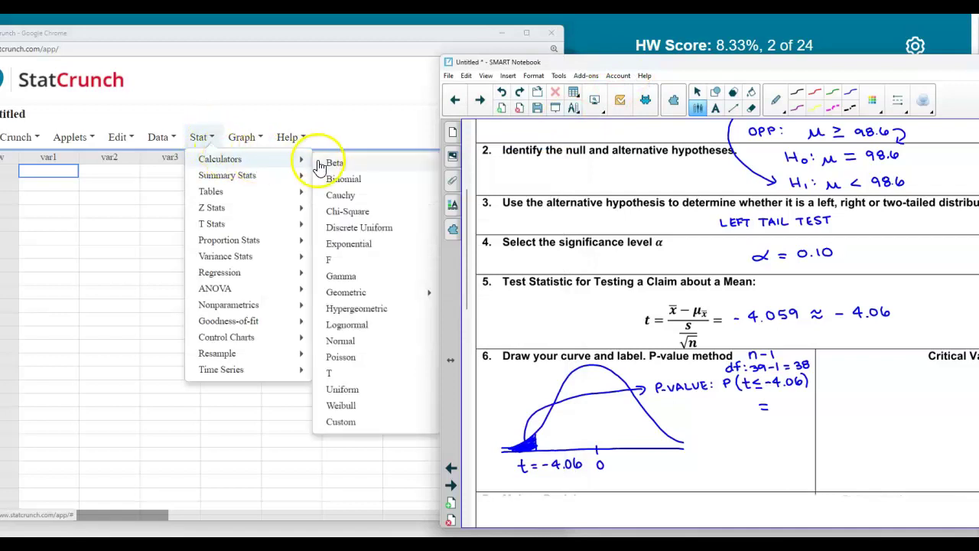
pyautogui.click(342, 374)
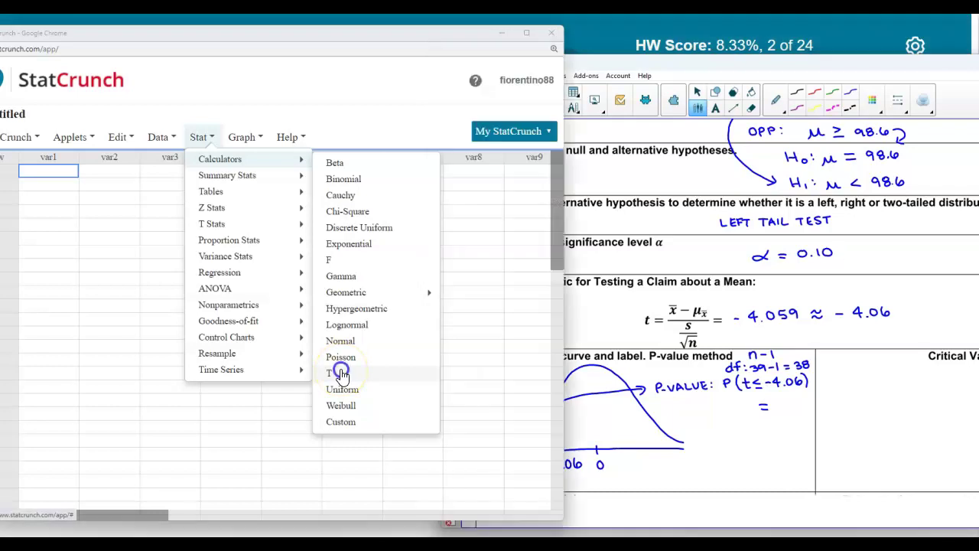
pyautogui.moveTo(470, 33); pyautogui.dragTo(406, 33)
pyautogui.moveTo(360, 144); pyautogui.dragTo(319, 140)
# - Compute P(X ≤ −4.06) with DF 38, giving 0.00011812
pyautogui.click(251, 425)
pyautogui.write('38')
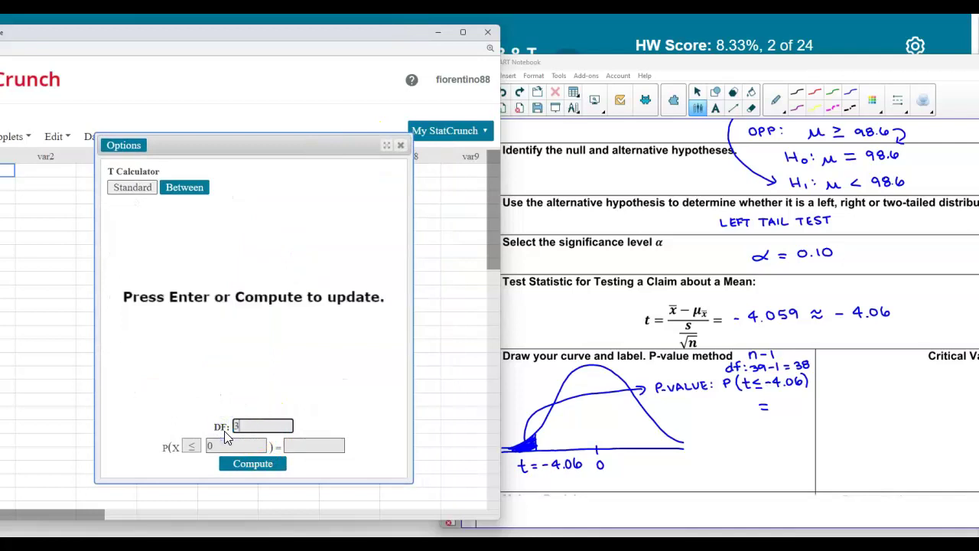
pyautogui.click(198, 450)
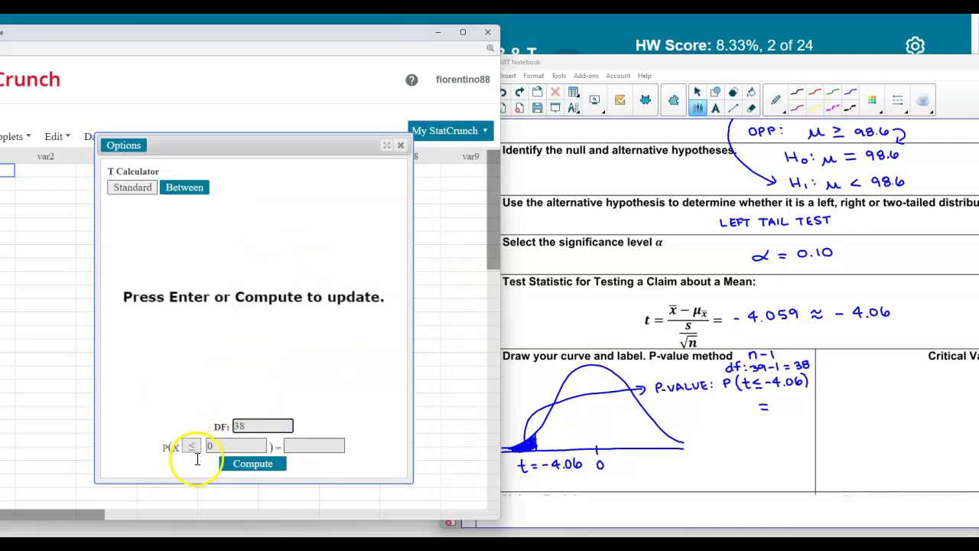
pyautogui.click(212, 447)
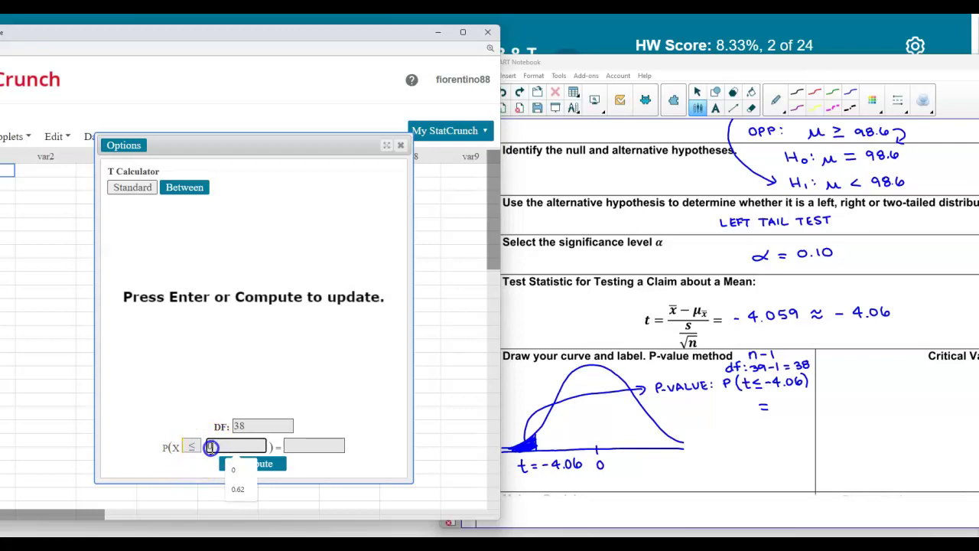
pyautogui.write('-4.06')
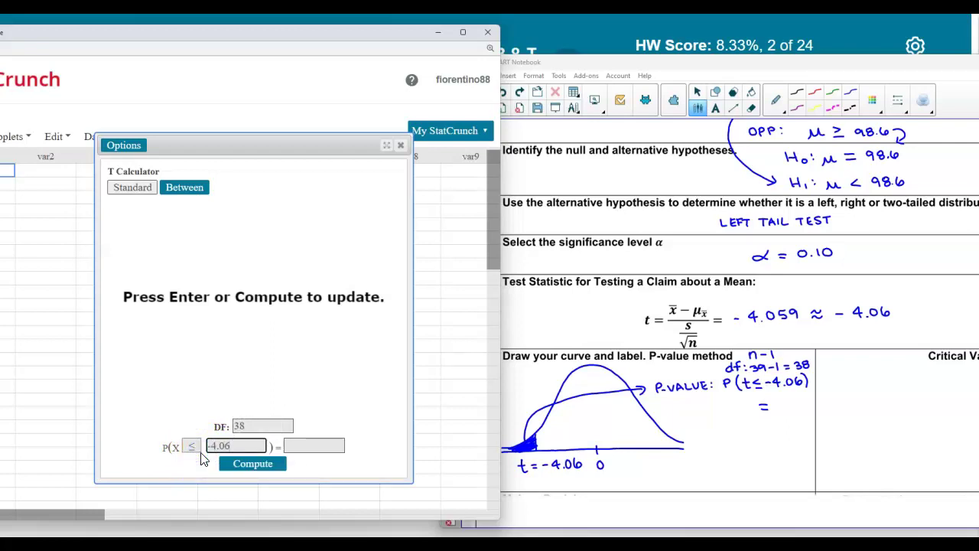
pyautogui.press('Return')
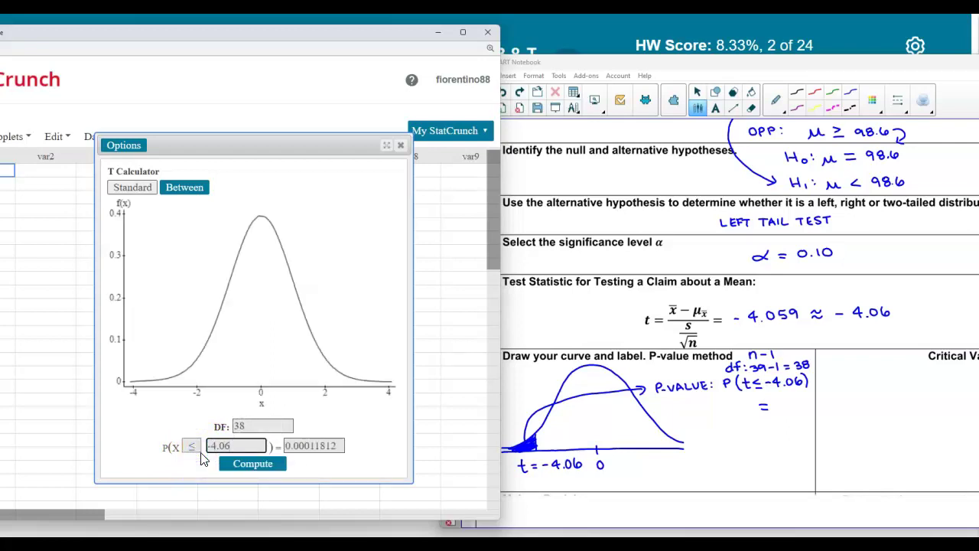
pyautogui.click(278, 462)
# - Highlight the 0.00011812 result and start writing the P-value on the worksheet
pyautogui.click(310, 445)
pyautogui.moveTo(314, 445); pyautogui.dragTo(281, 447)
pyautogui.moveTo(212, 38)
pyautogui.mouseDown()
pyautogui.moveTo(586, 44)
pyautogui.moveTo(206, 26)
pyautogui.mouseUp()
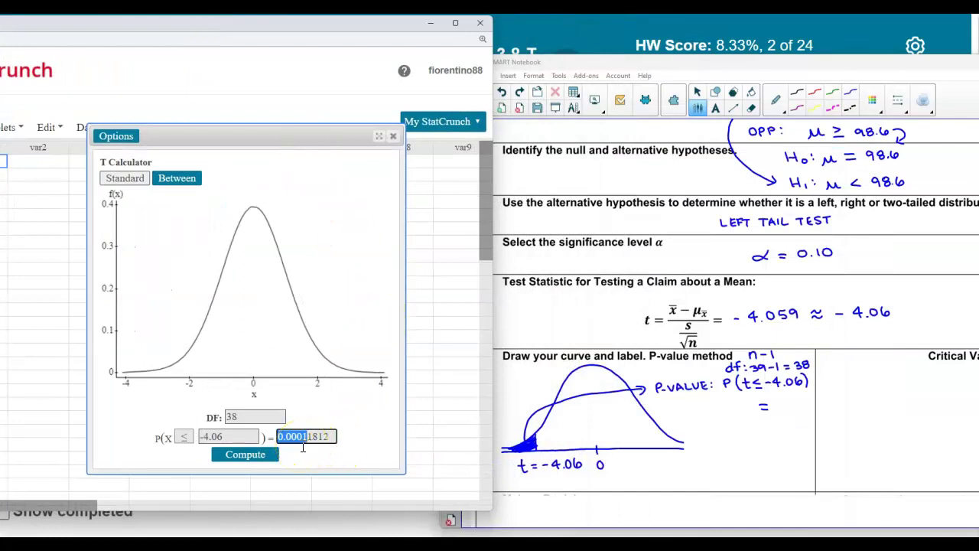
pyautogui.click(779, 404)
pyautogui.moveTo(779, 403); pyautogui.dragTo(805, 404)
# - Write P-value = 0.000 on the worksheet and submit 0 as the MyLab P-value
pyautogui.click(784, 410)
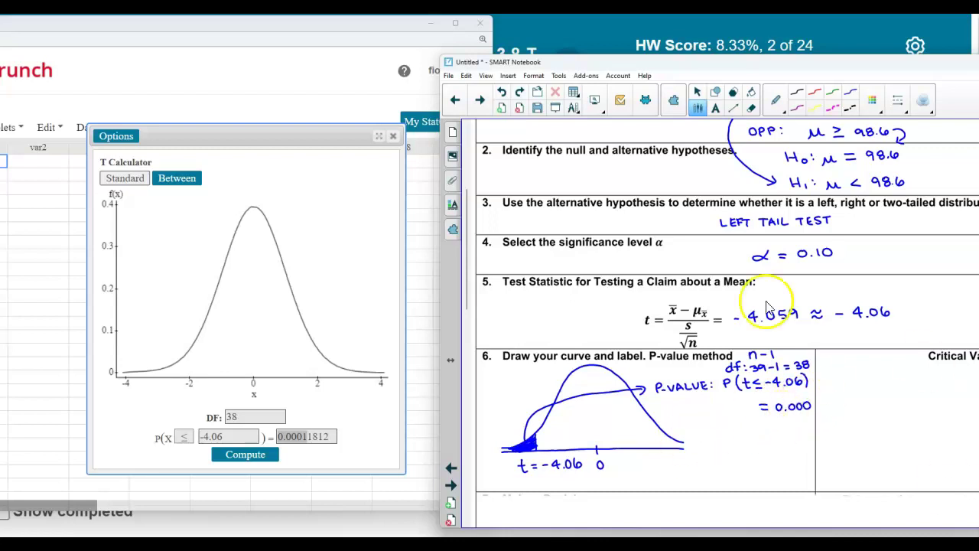
pyautogui.hotkey('alt', 'Tab')
pyautogui.click(135, 387)
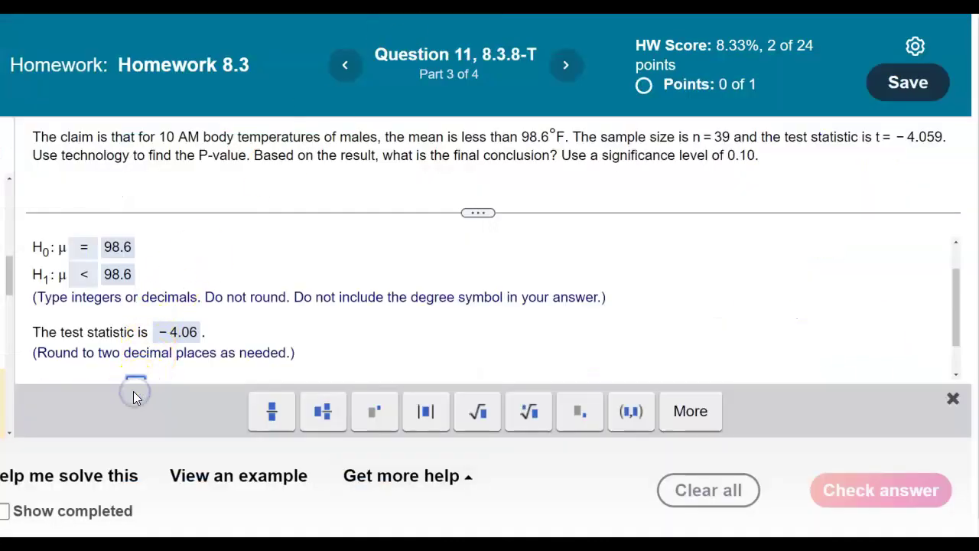
pyautogui.write('0')
pyautogui.press('Return')
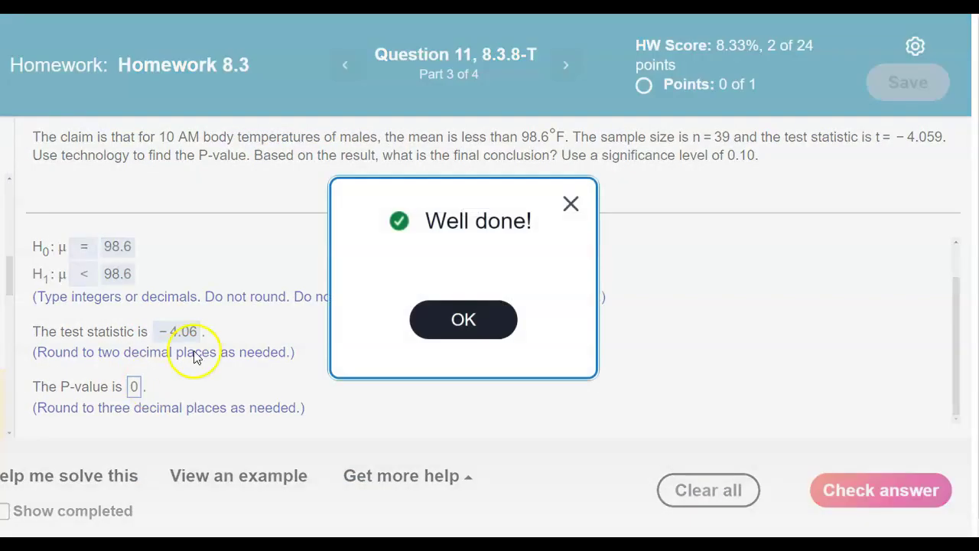
pyautogui.click(465, 320)
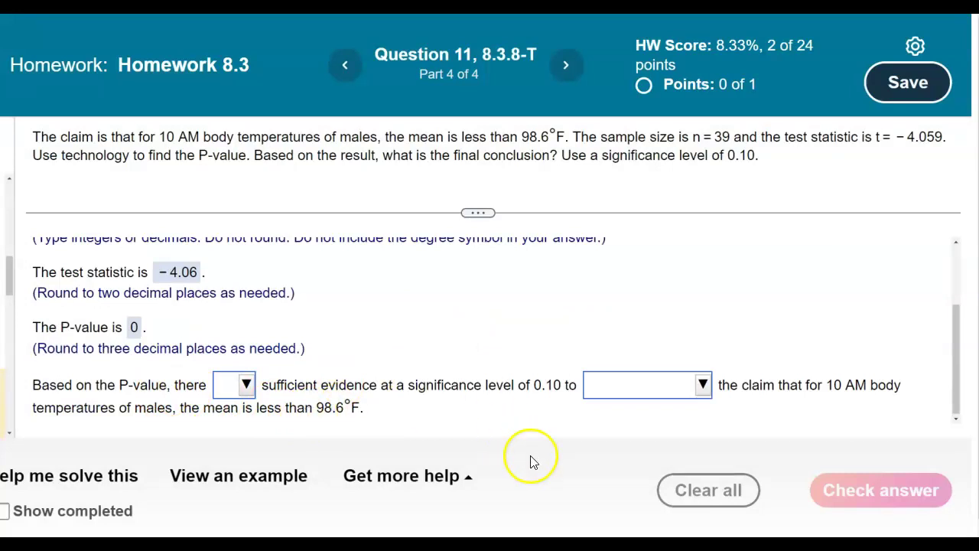
pyautogui.hotkey('alt', 'Tab')
# - Handwrite 0.000 < 0.10 and REJECT H0 in step 7 of the worksheet
pyautogui.moveTo(732, 48); pyautogui.dragTo(337, 25)
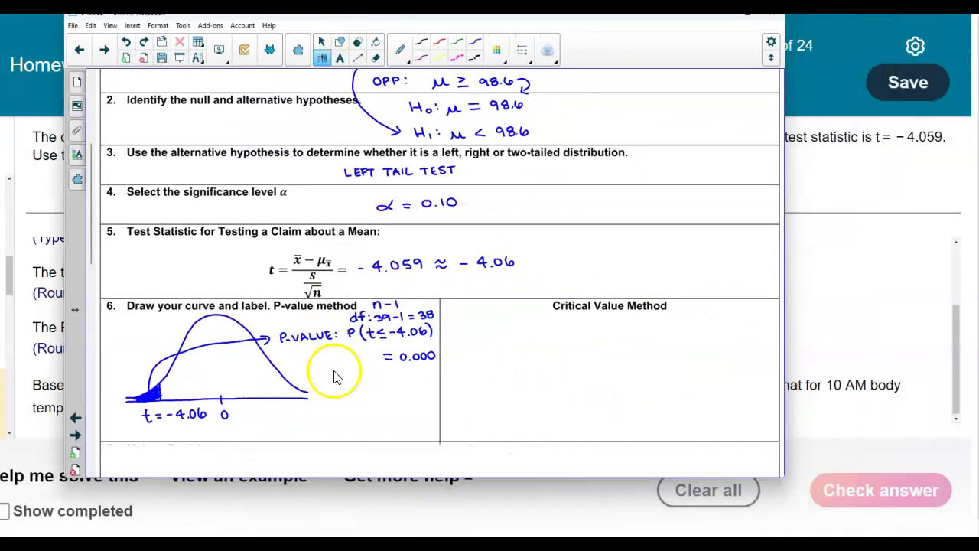
pyautogui.scroll(-2, 334, 375)
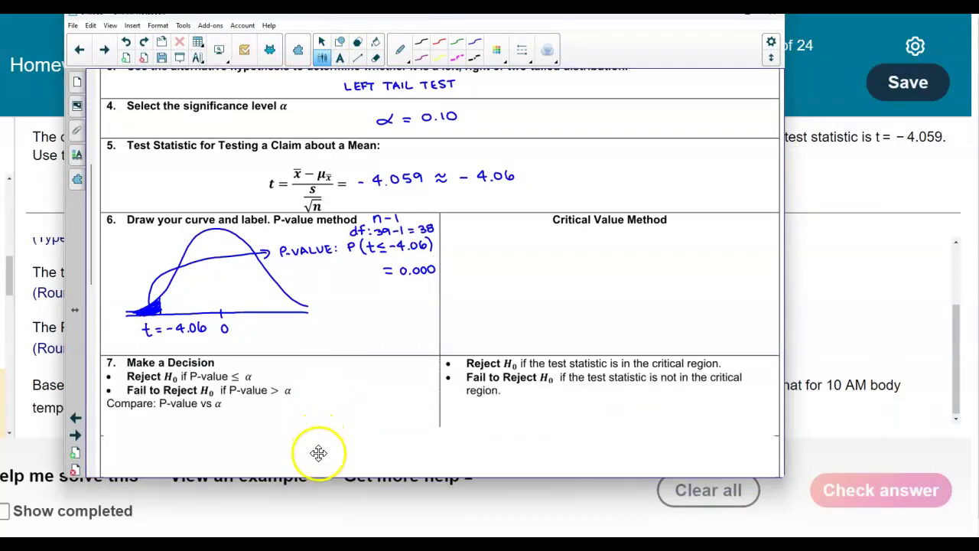
pyautogui.moveTo(167, 415); pyautogui.dragTo(198, 416)
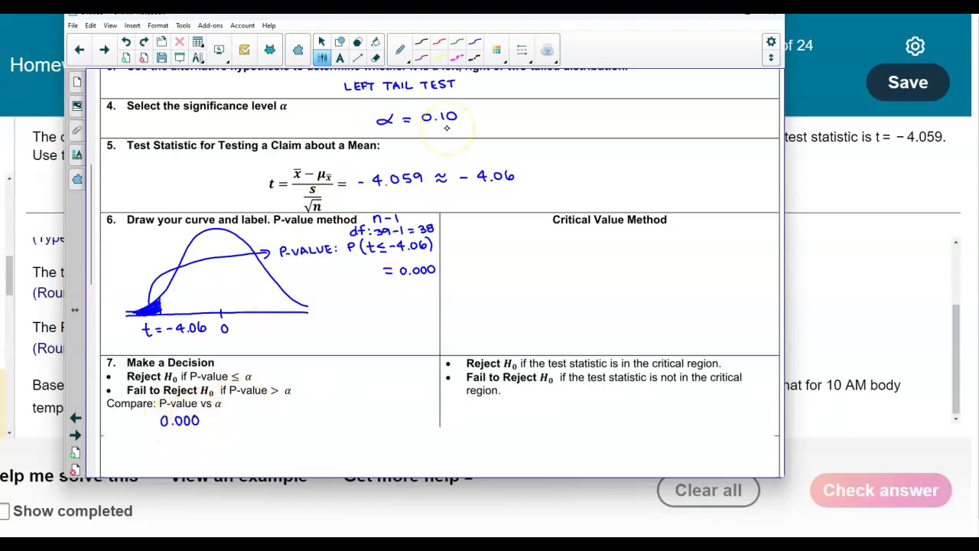
pyautogui.moveTo(239, 415); pyautogui.dragTo(257, 422)
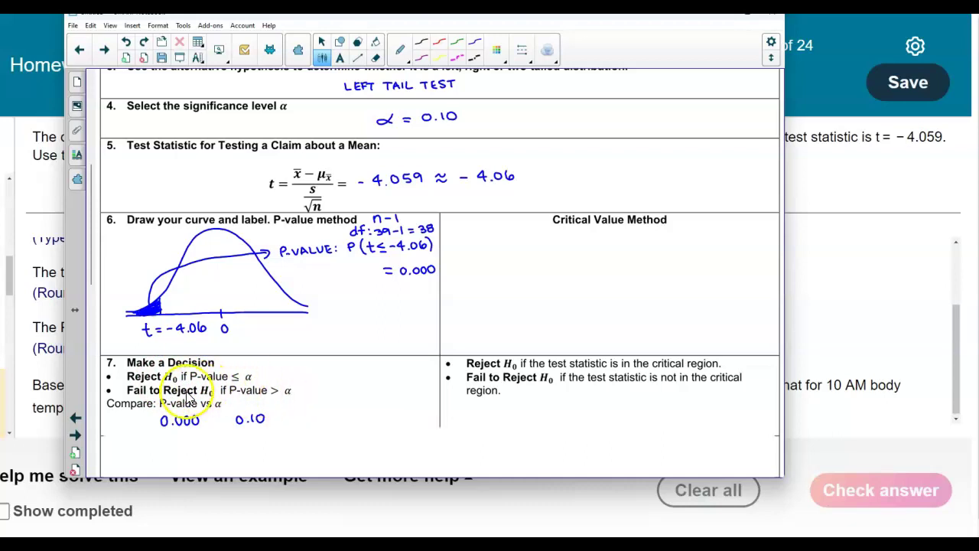
pyautogui.moveTo(221, 413)
pyautogui.mouseDown()
pyautogui.moveTo(213, 419)
pyautogui.moveTo(221, 425)
pyautogui.mouseUp()
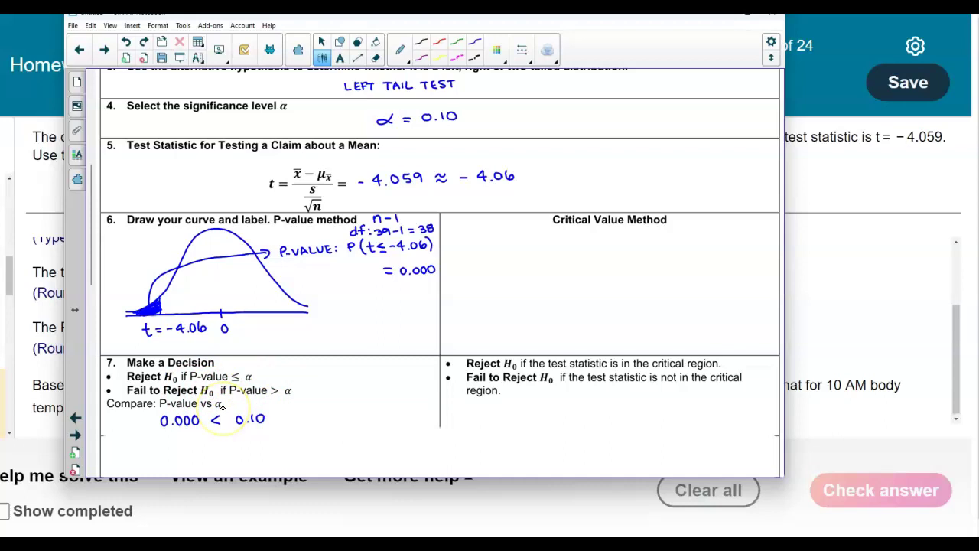
pyautogui.moveTo(322, 407)
pyautogui.mouseDown()
pyautogui.moveTo(322, 417)
pyautogui.moveTo(350, 400)
pyautogui.moveTo(352, 416)
pyautogui.moveTo(364, 406)
pyautogui.moveTo(401, 415)
pyautogui.moveTo(399, 403)
pyautogui.mouseUp()
pyautogui.scroll(-5, 399, 403)
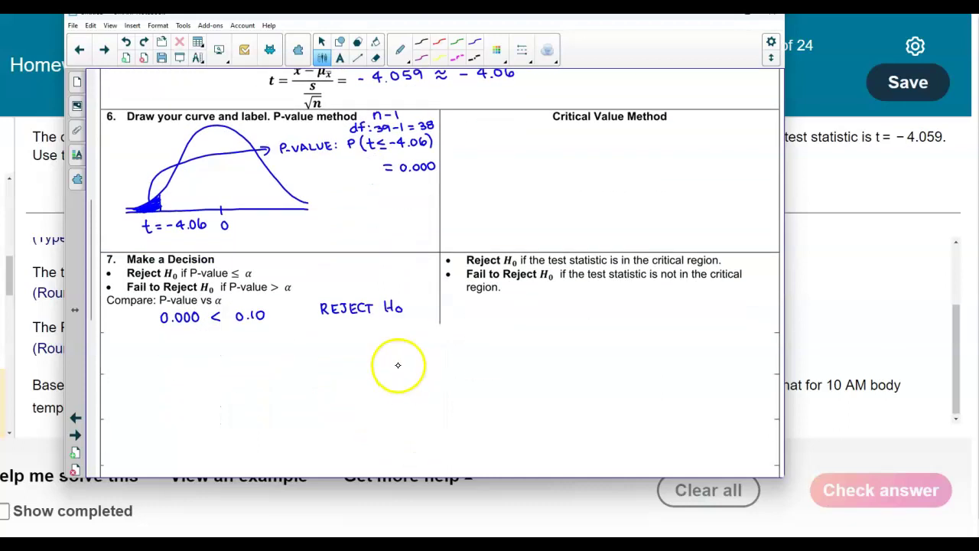
pyautogui.scroll(-2, 318, 406)
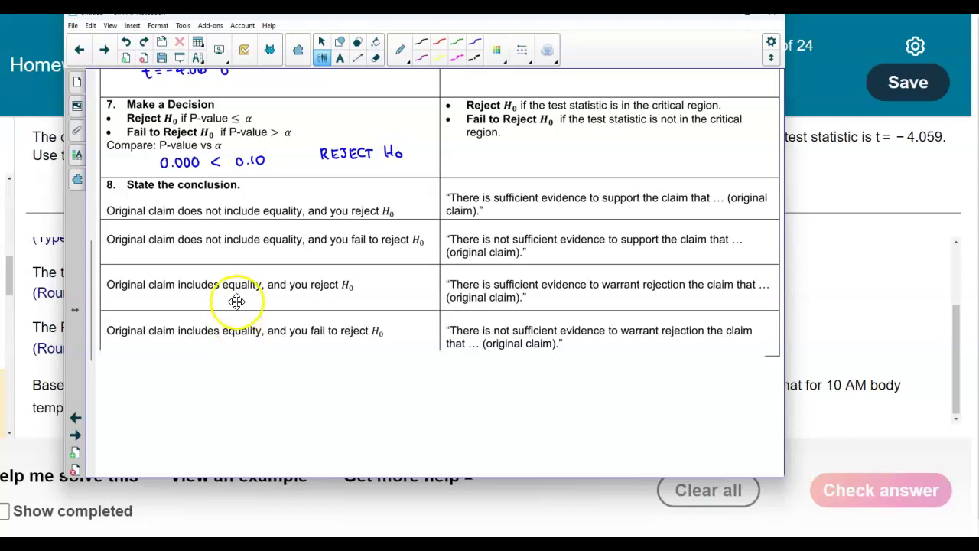
# - Cross out the claim-includes-equality rows and their evidence statements in step 8
pyautogui.scroll(10, 425, 371)
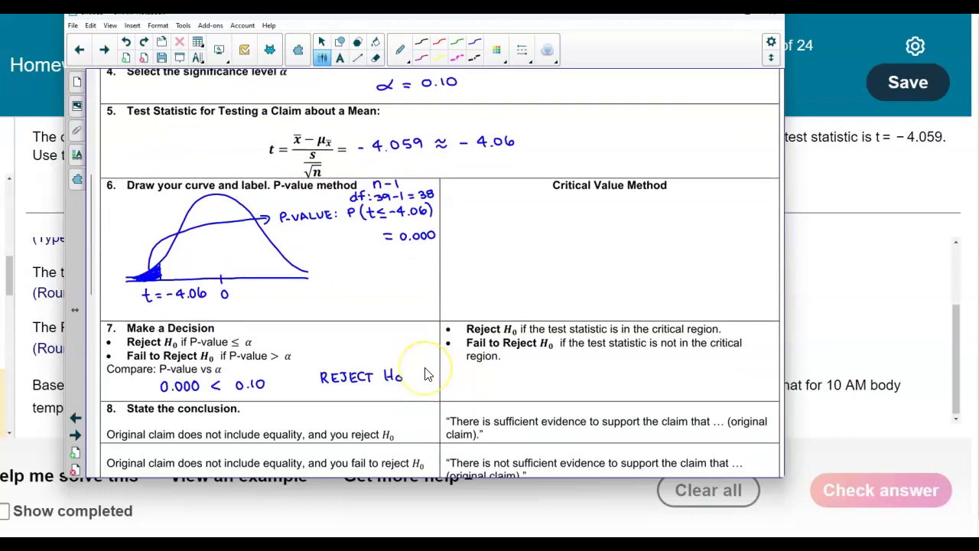
pyautogui.scroll(2, 426, 372)
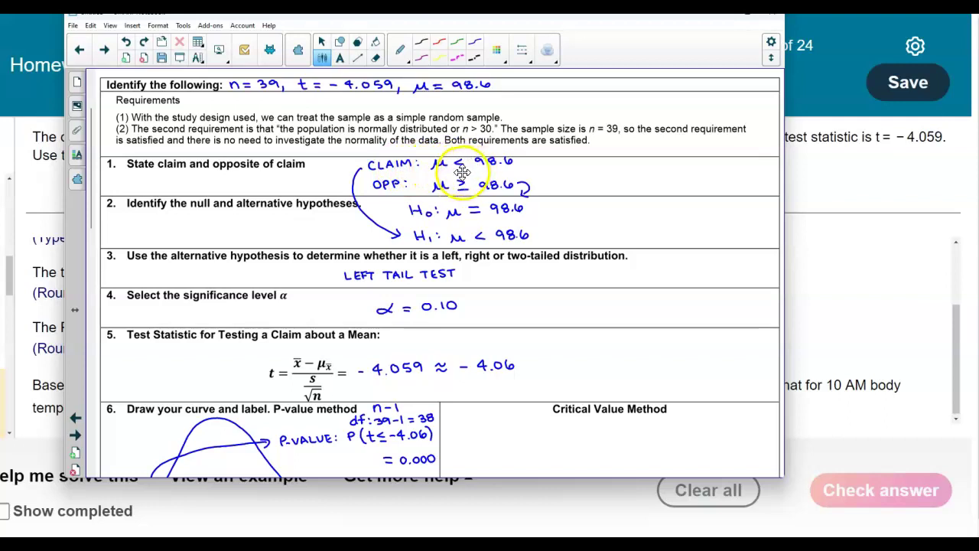
pyautogui.scroll(-12, 419, 356)
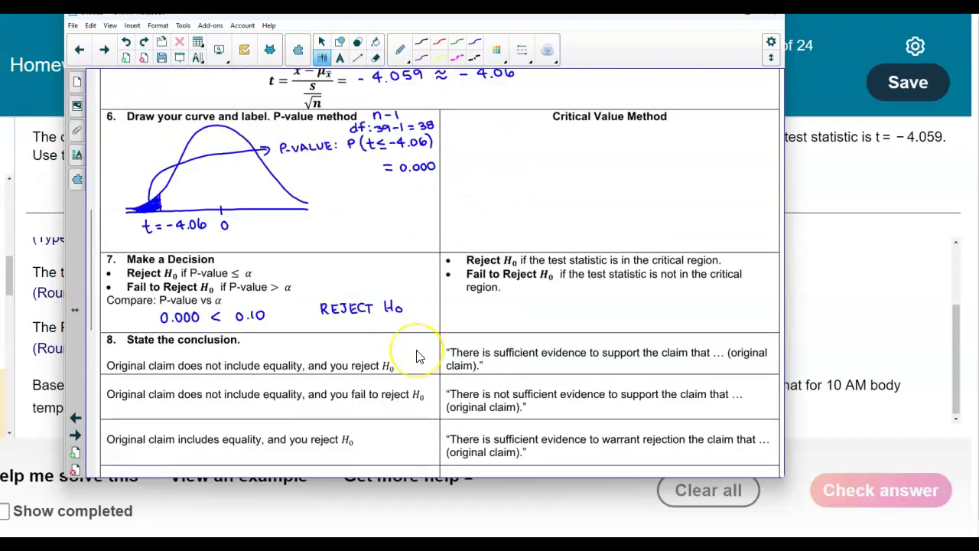
pyautogui.moveTo(162, 173); pyautogui.dragTo(303, 238)
pyautogui.moveTo(504, 177); pyautogui.dragTo(654, 249)
# - Tick the first conclusion row, strike the second, and box 'sufficient evidence to support'
pyautogui.scroll(3, 654, 250)
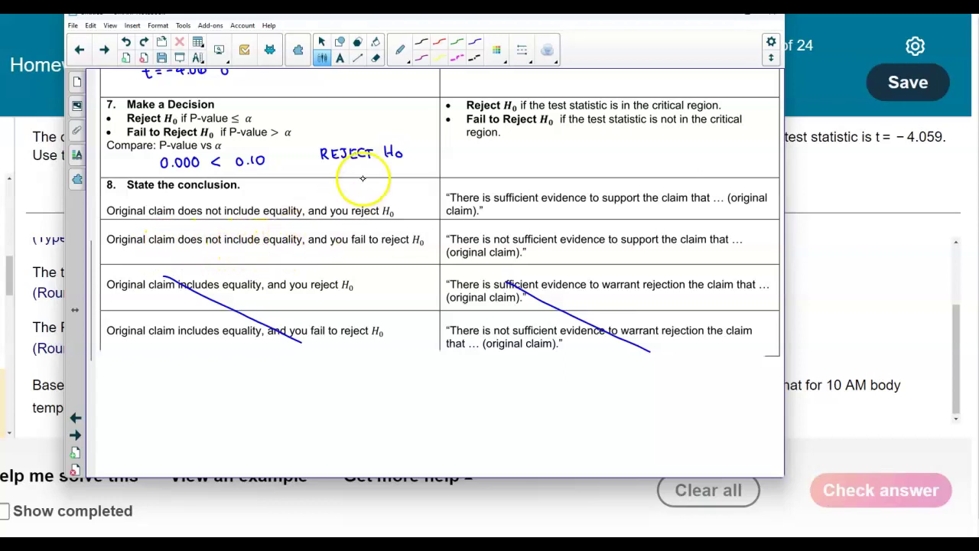
pyautogui.moveTo(401, 199); pyautogui.dragTo(436, 184)
pyautogui.moveTo(200, 223); pyautogui.dragTo(259, 256)
pyautogui.moveTo(523, 233); pyautogui.dragTo(573, 260)
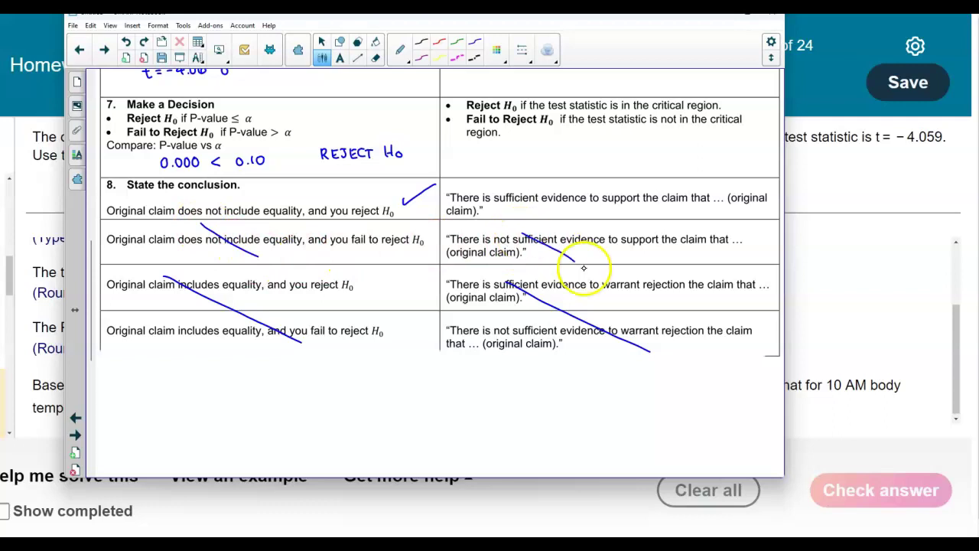
pyautogui.moveTo(442, 186)
pyautogui.mouseDown()
pyautogui.moveTo(445, 211)
pyautogui.moveTo(770, 219)
pyautogui.moveTo(774, 186)
pyautogui.moveTo(442, 178)
pyautogui.mouseUp()
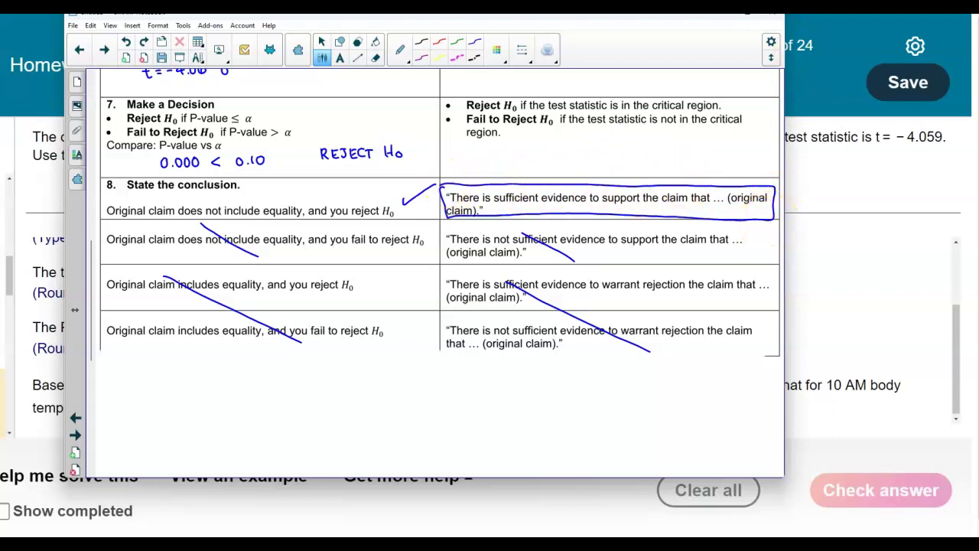
pyautogui.hotkey('alt', 'Tab')
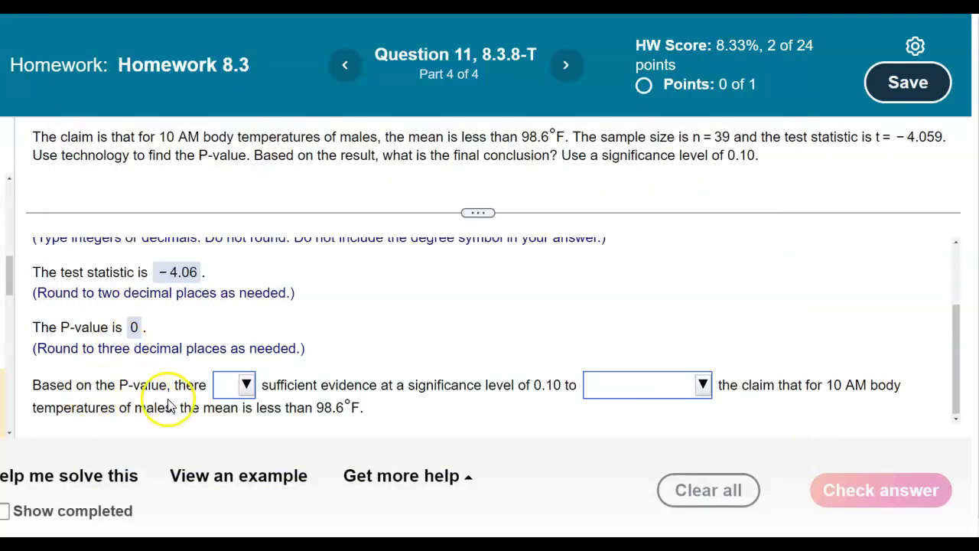
# - Answer that there 'is' sufficient evidence to 'support' the claim and check it
pyautogui.click(245, 386)
pyautogui.click(257, 343)
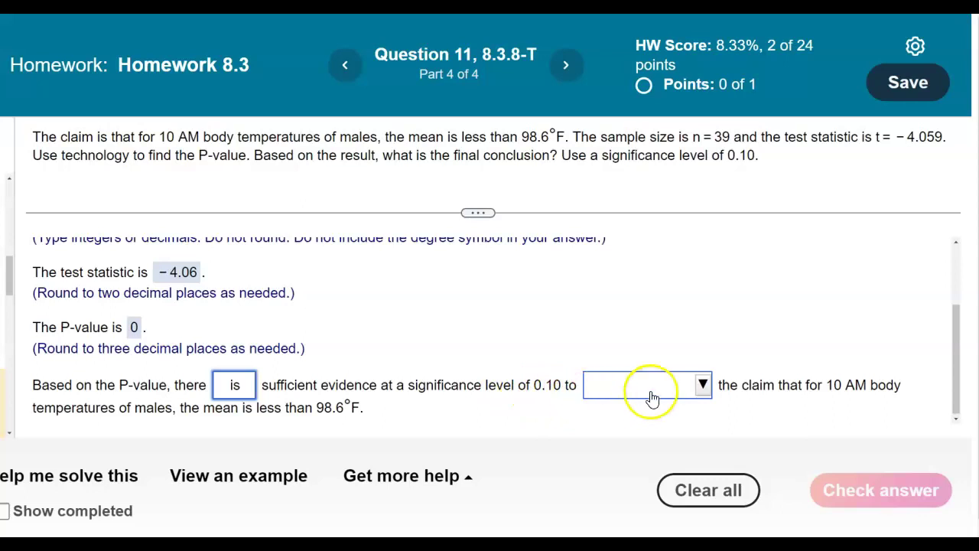
pyautogui.click(699, 386)
pyautogui.click(698, 341)
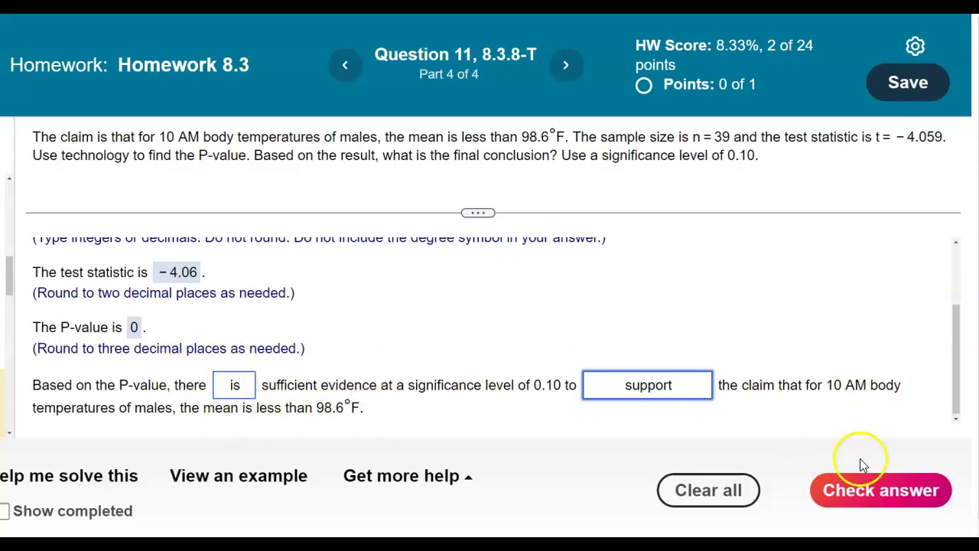
pyautogui.click(896, 486)
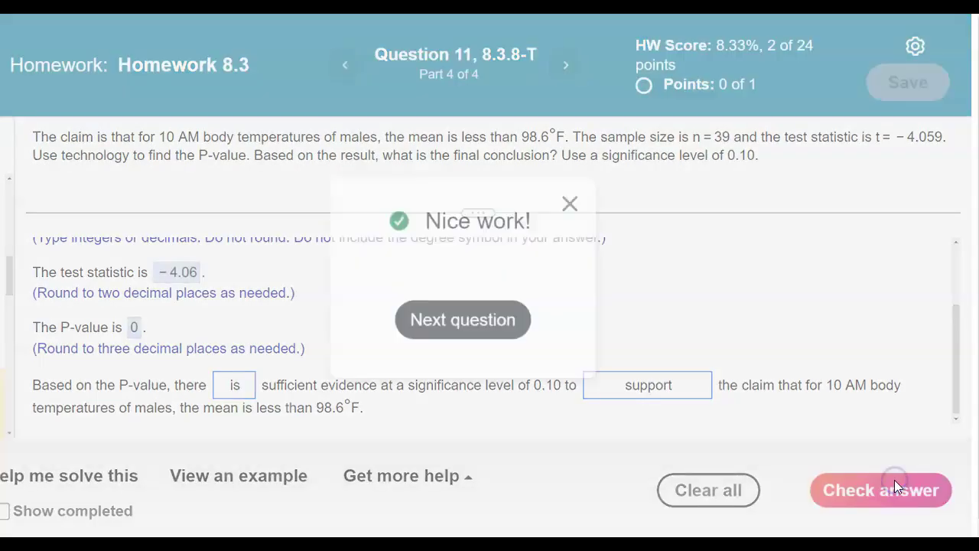
pyautogui.click(571, 205)
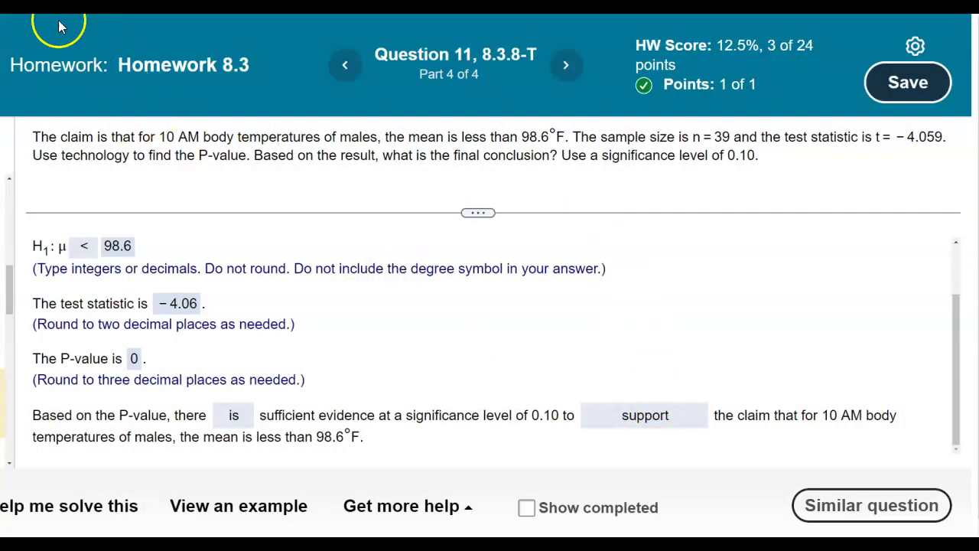